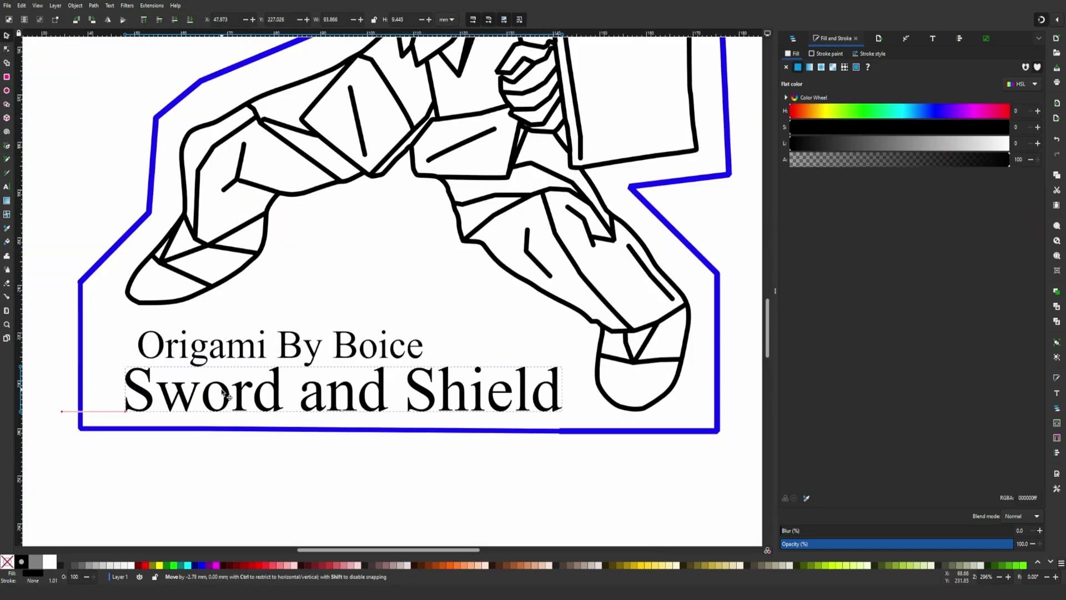
Select the 'Sword and Shield' text and nudge the inner head circle into position
click(222, 383)
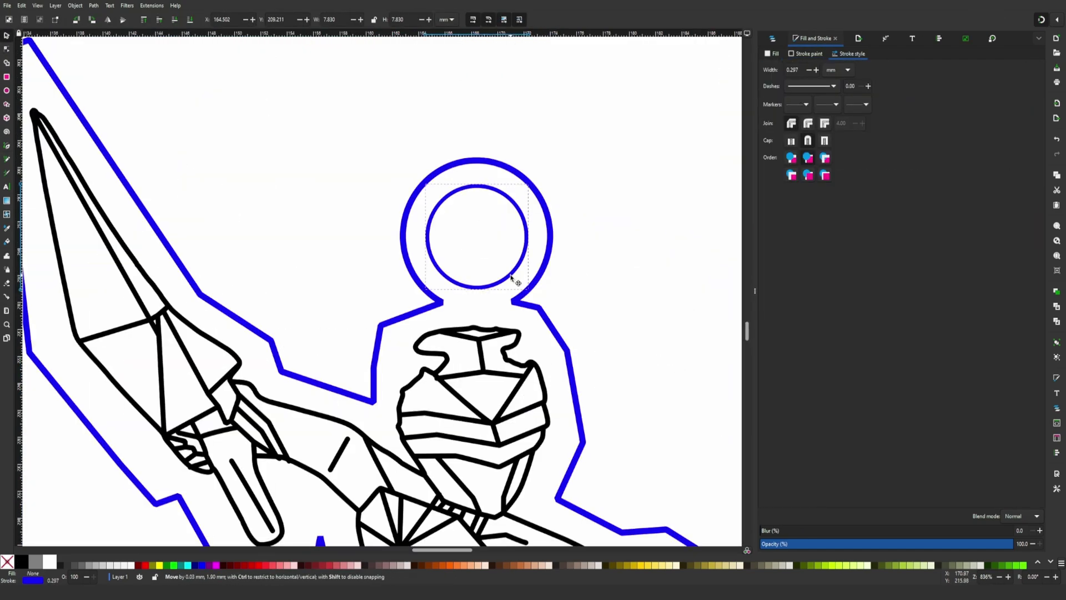
drag(511, 281, 510, 277)
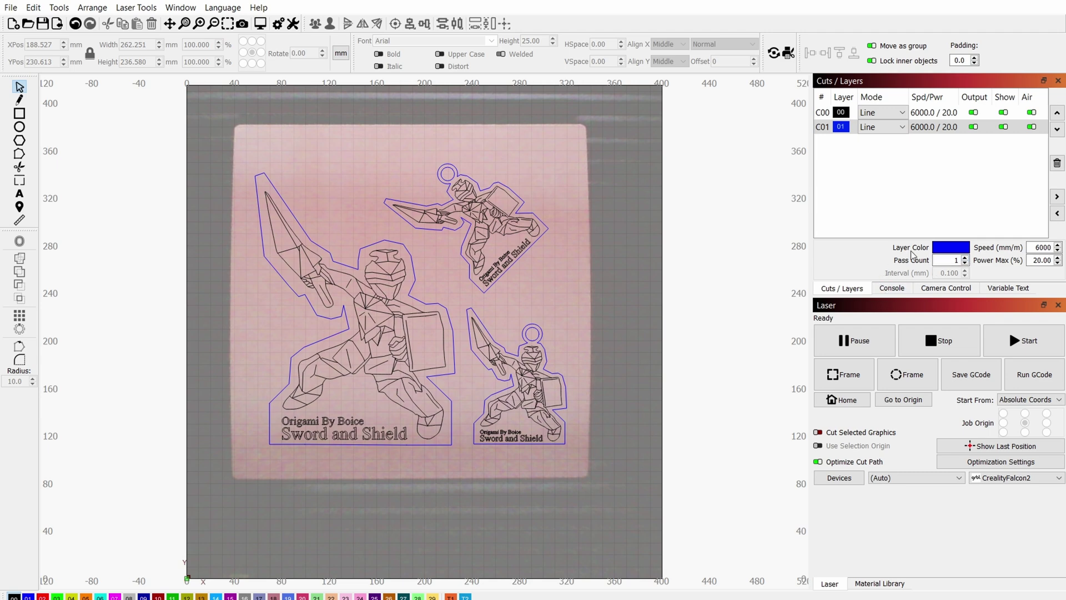
Make the C01 blue outline layer the current layer in the Cuts / Layers panel
click(839, 131)
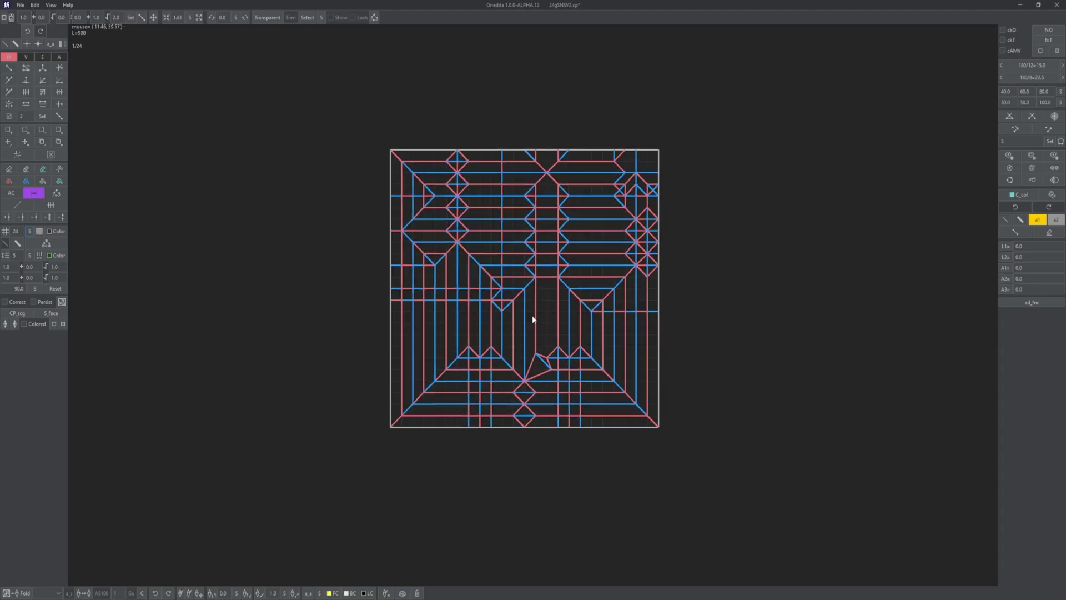
drag(595, 342, 340, 324)
scroll(405, 334, up, 2)
scroll(405, 334, up, 1)
scroll(339, 325, down, 1)
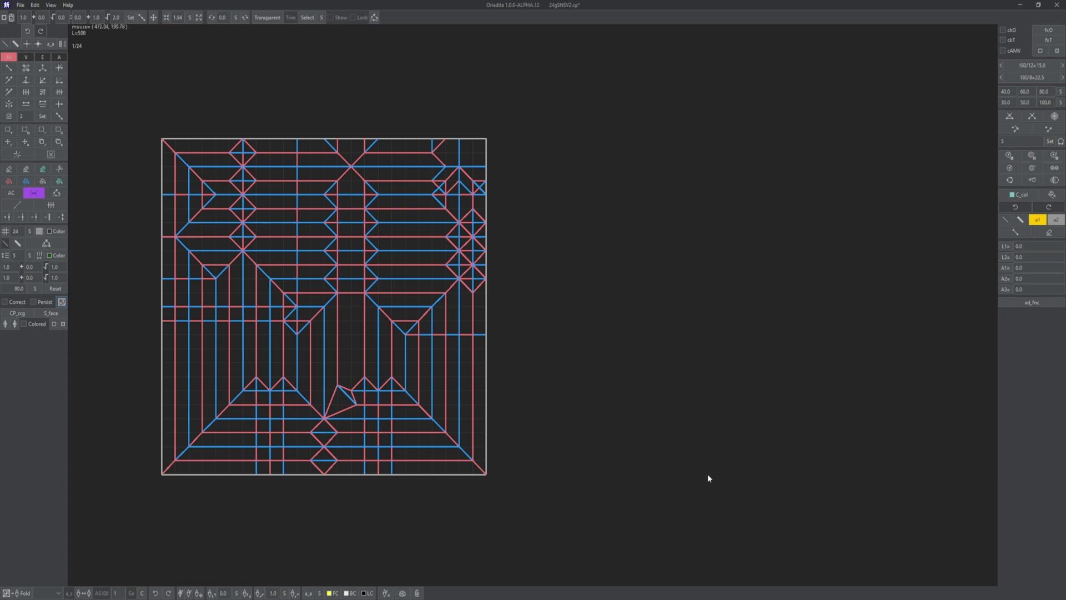
drag(366, 366, 555, 364)
scroll(614, 321, up, 3)
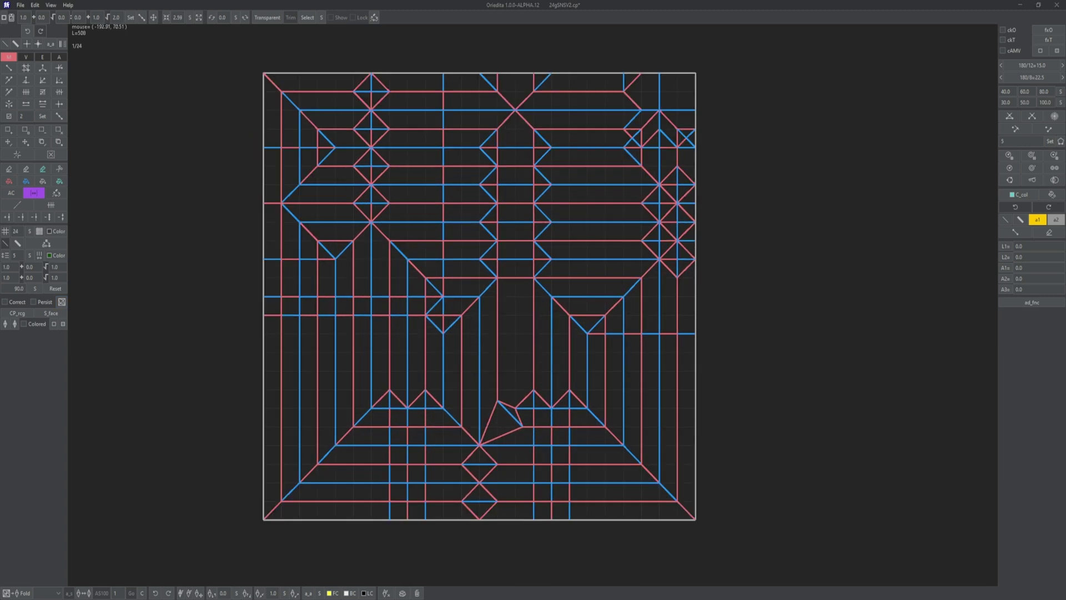
drag(356, 262, 404, 262)
scroll(411, 253, down, 1)
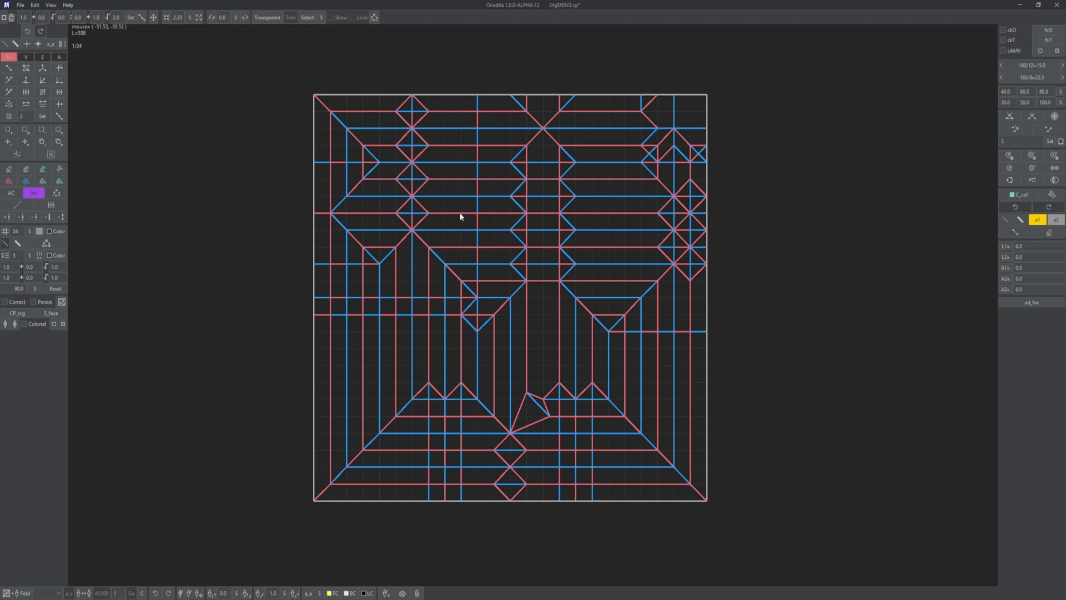
scroll(459, 217, up, 2)
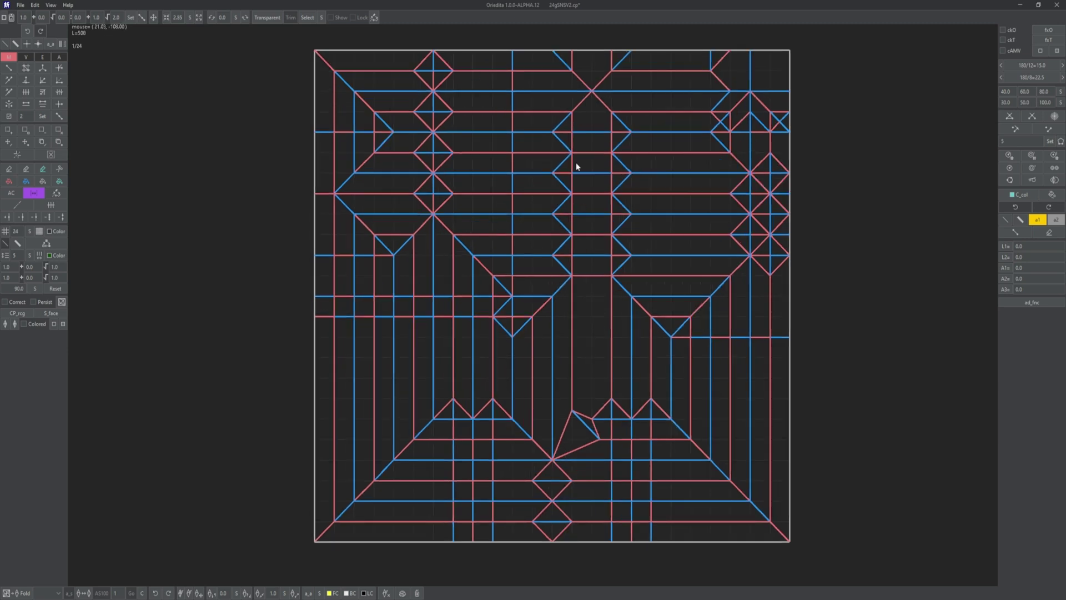
drag(617, 228, 594, 235)
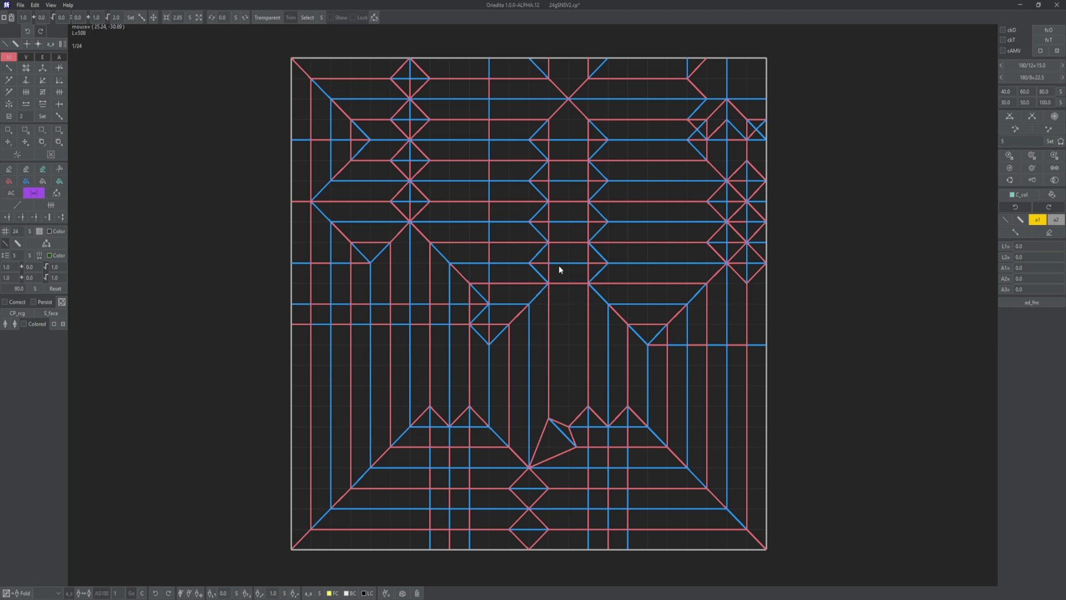
drag(559, 269, 446, 234)
scroll(462, 238, down, 2)
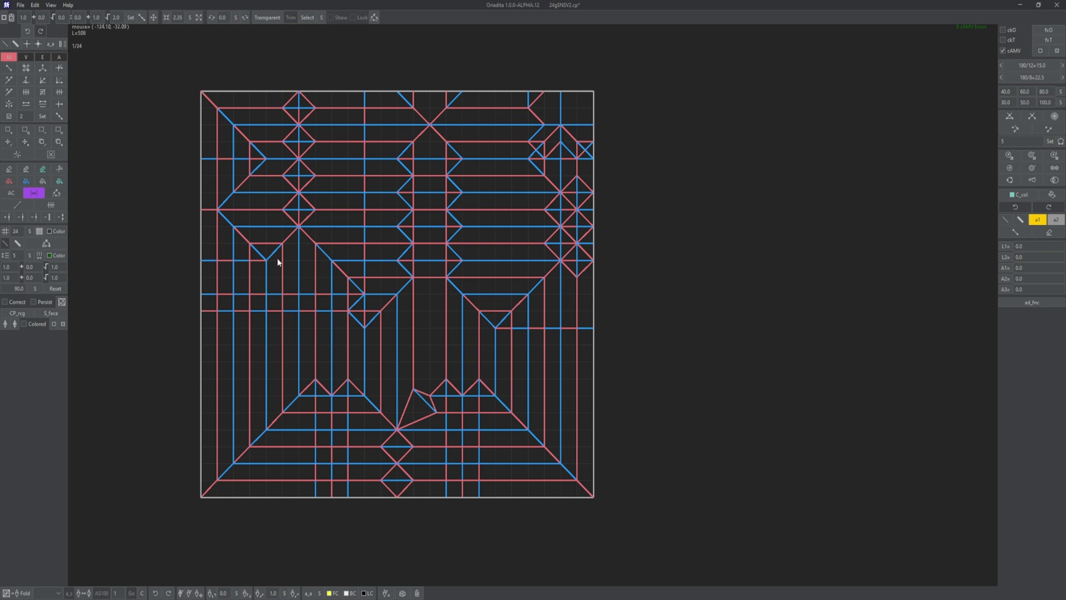
Undo the stray diagonal crease and bring the whole crease pattern back into view
key(Escape)
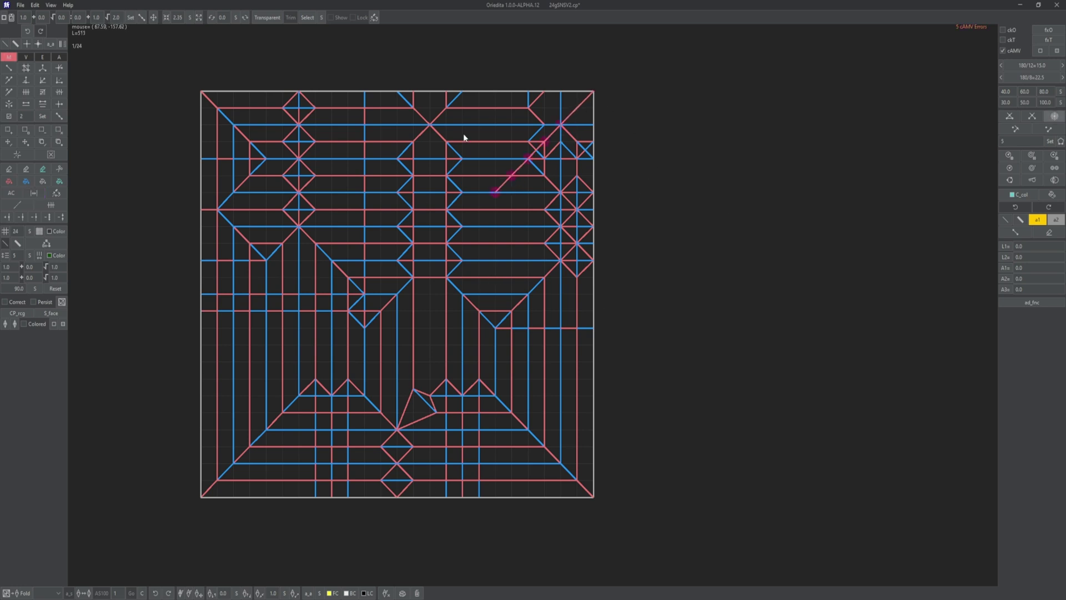
scroll(463, 133, up, 7)
drag(631, 183, 431, 304)
scroll(434, 301, up, 4)
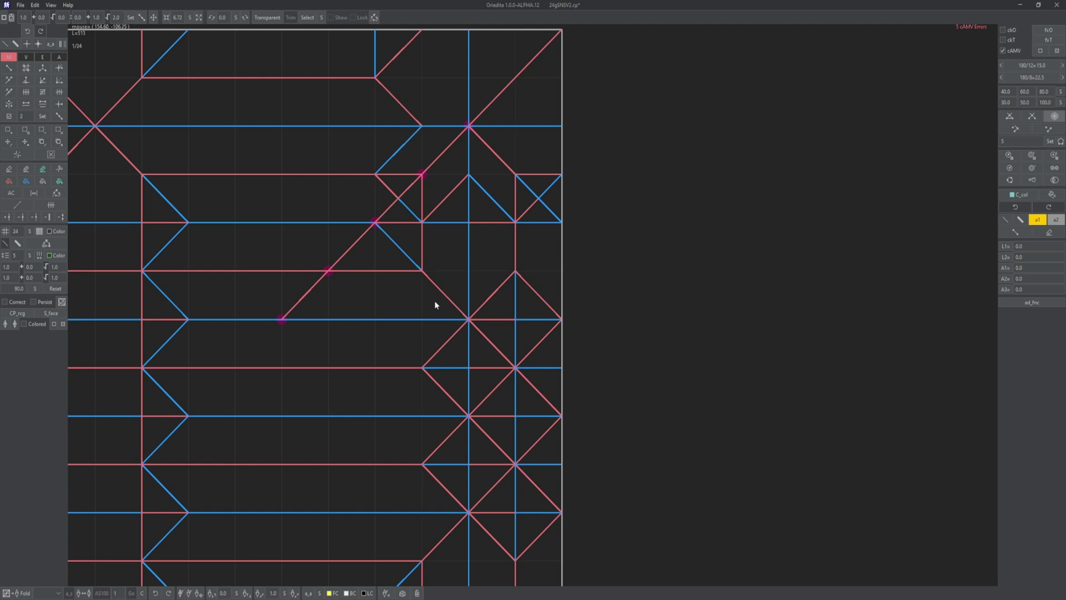
key(ctrl+z)
scroll(432, 302, down, 4)
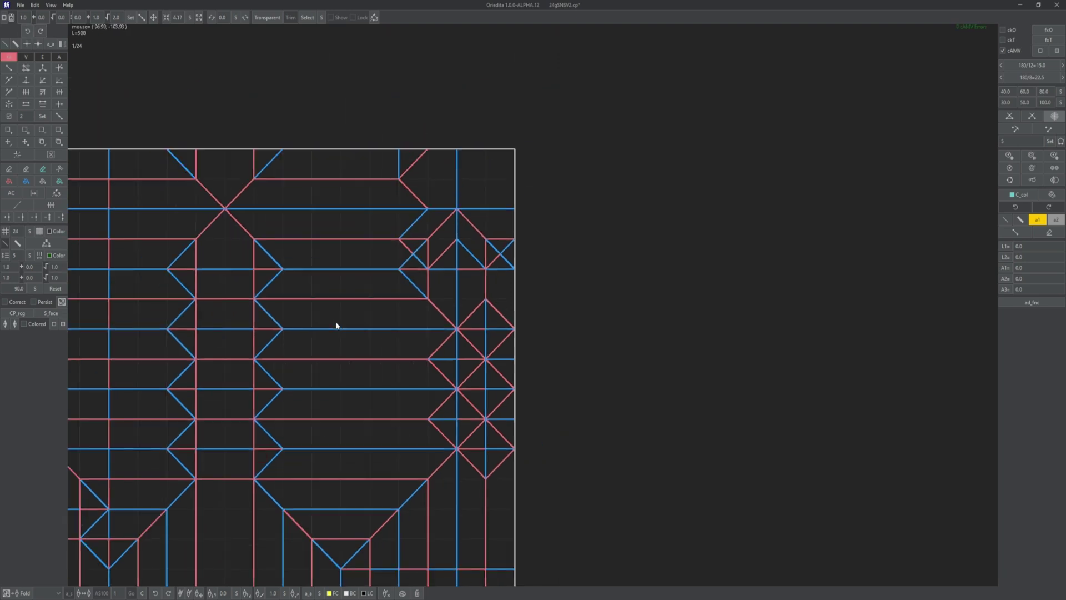
drag(335, 320, 490, 261)
scroll(492, 300, down, 2)
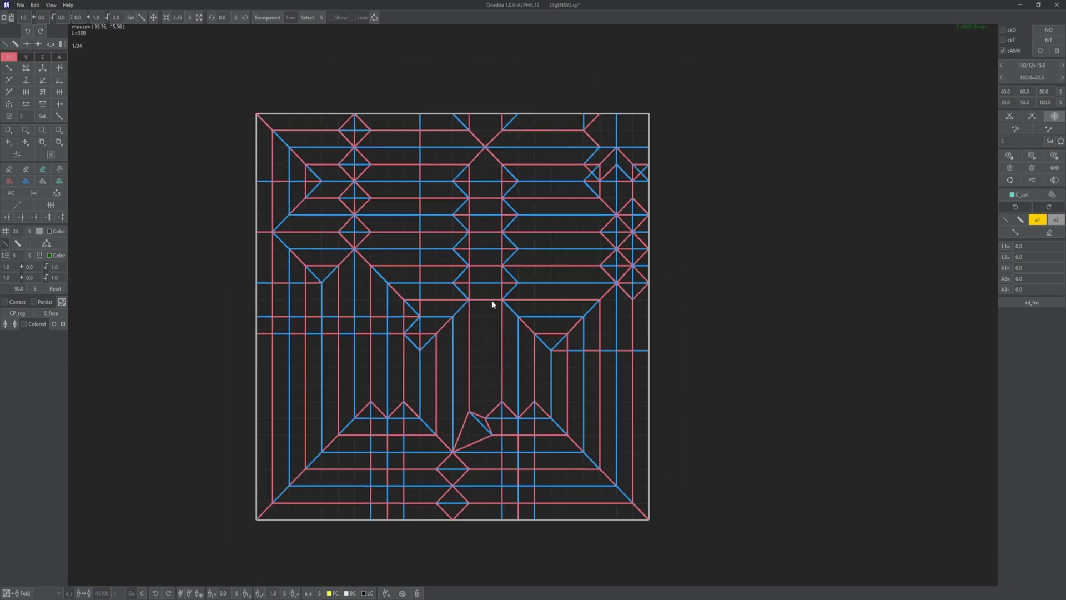
Preview the folded shape beside the pattern, then clear the folded preview
key(ctrl+f)
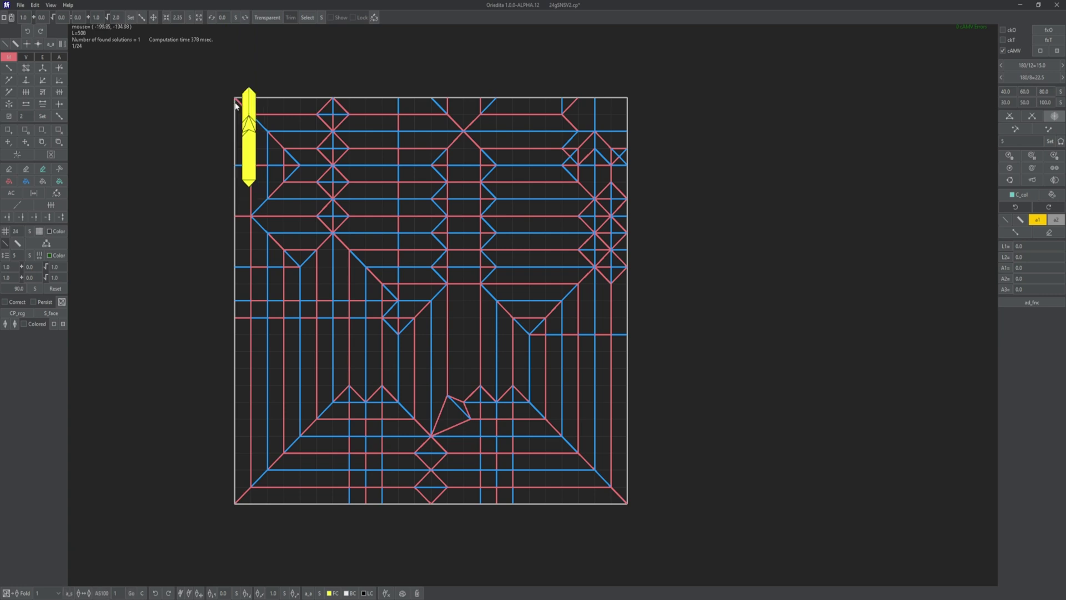
drag(238, 111, 672, 294)
scroll(688, 317, up, 5)
drag(726, 393, 795, 295)
click(402, 593)
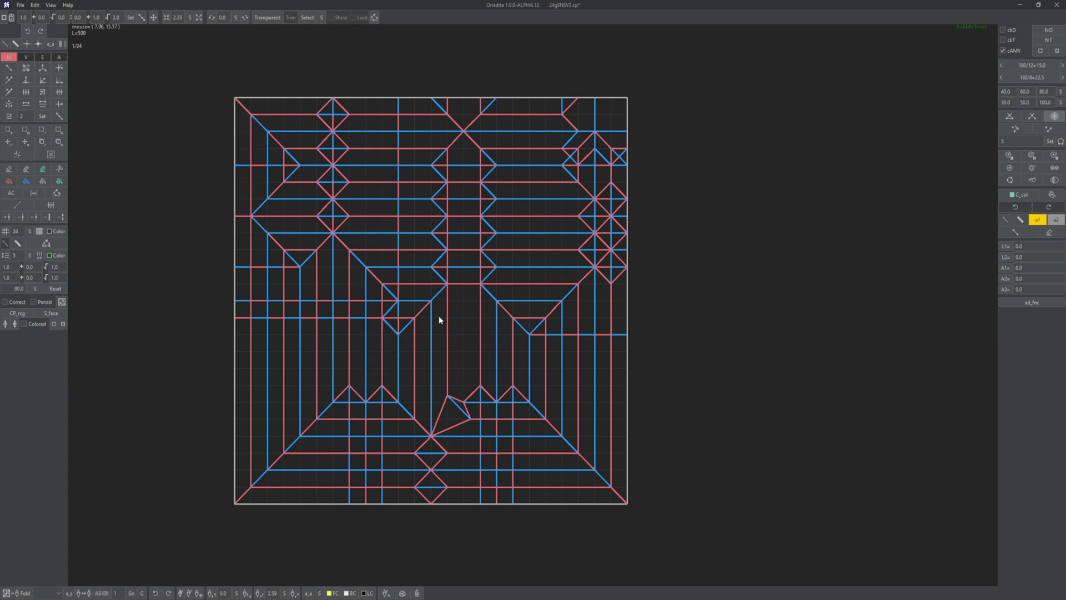
Flip the small diagonal crease left of centre from valley to mountain
scroll(439, 316, up, 1)
drag(391, 298, 435, 312)
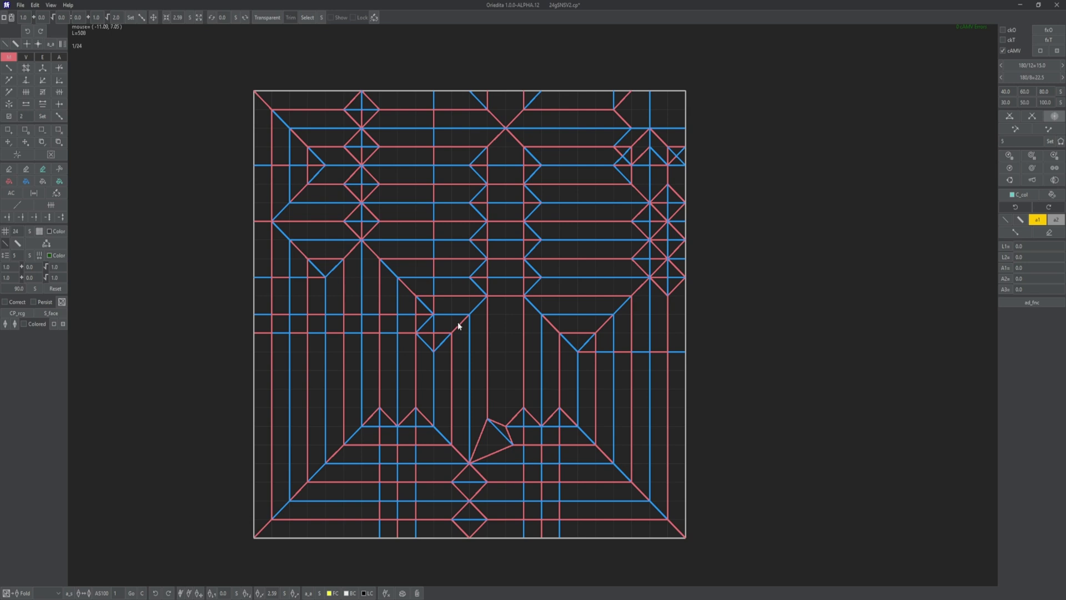
click(457, 322)
drag(509, 355, 368, 350)
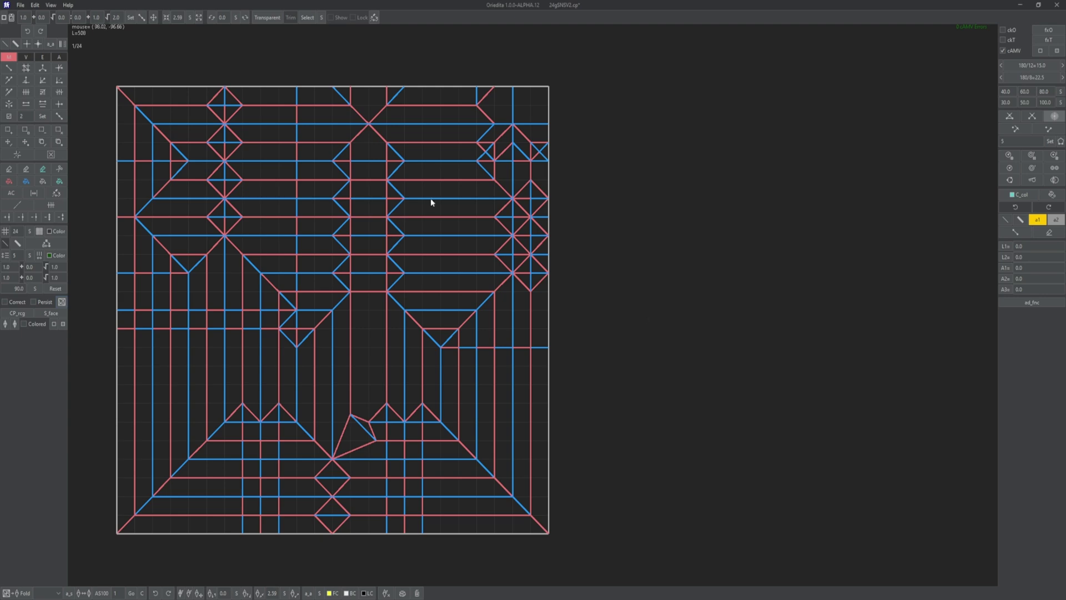
Select all creases, place the folded-state estimate right of the pattern, and open File
key(s)
drag(567, 553, 609, 549)
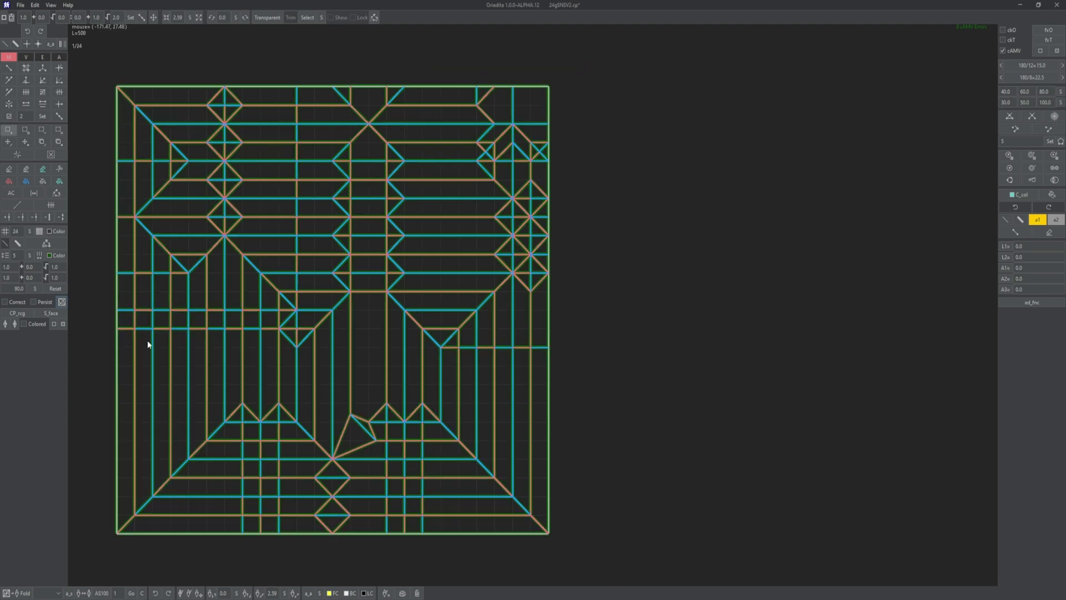
click(62, 302)
drag(421, 328, 845, 319)
scroll(711, 295, down, 2)
scroll(711, 295, up, 2)
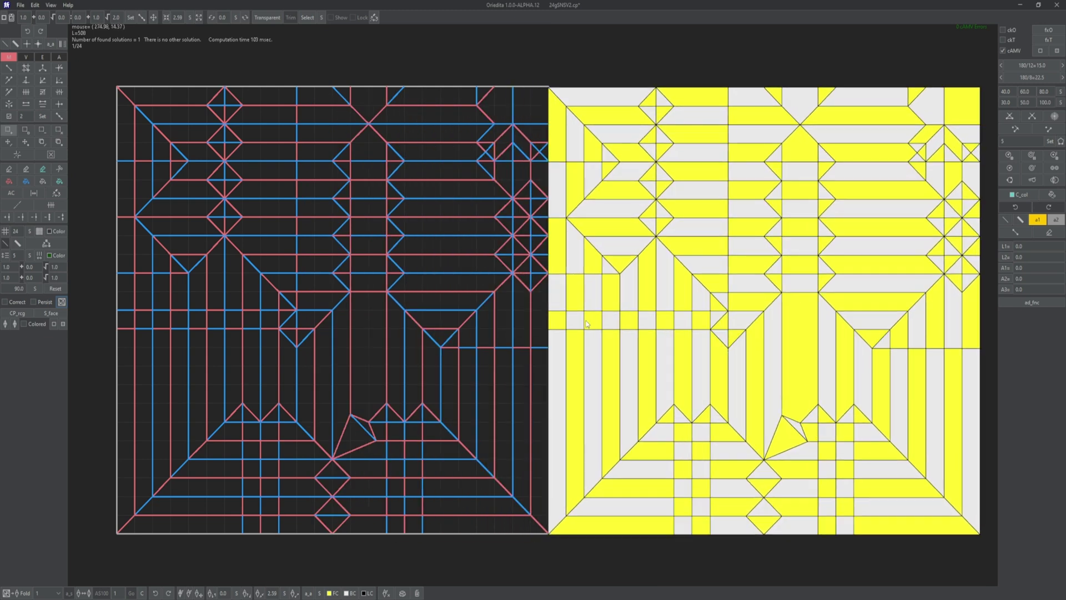
drag(710, 296, 689, 298)
scroll(688, 299, down, 1)
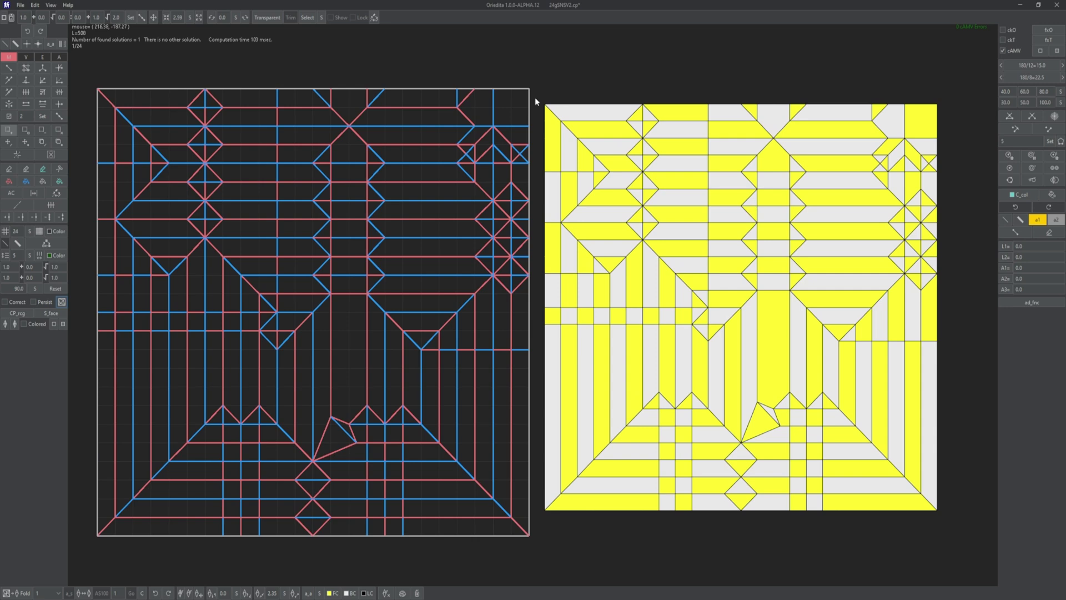
click(21, 5)
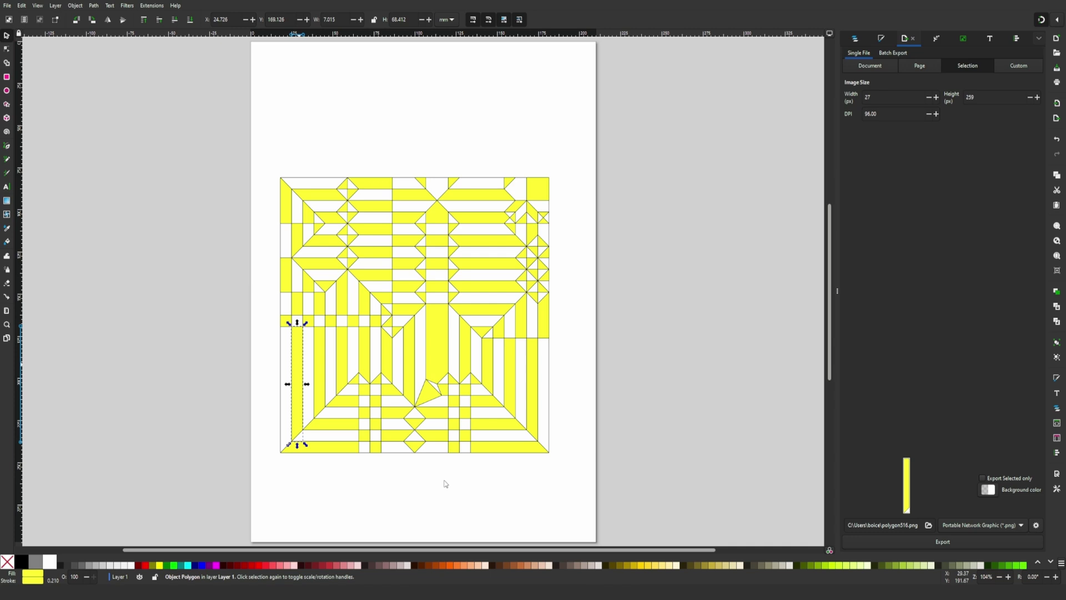
Fill all the figure's faces black, then select every outline line of that type
key(ctrl+a)
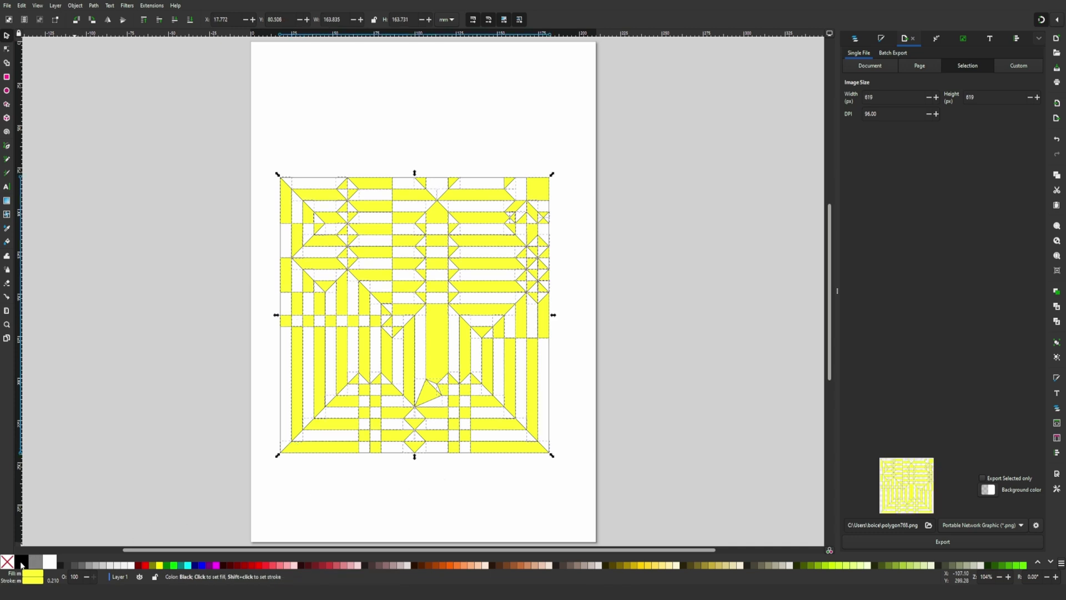
click(22, 563)
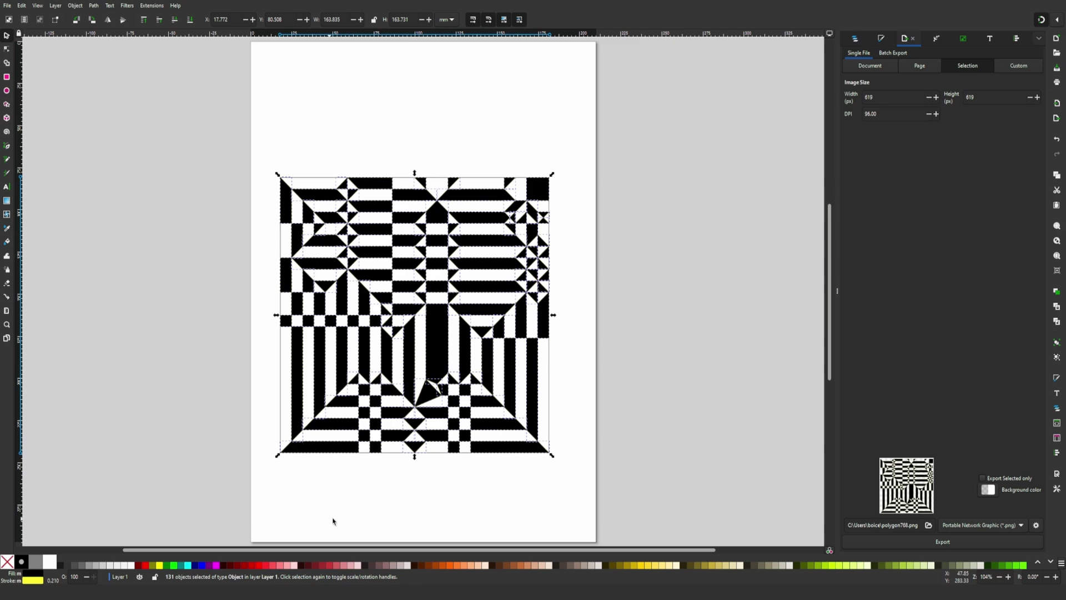
click(363, 102)
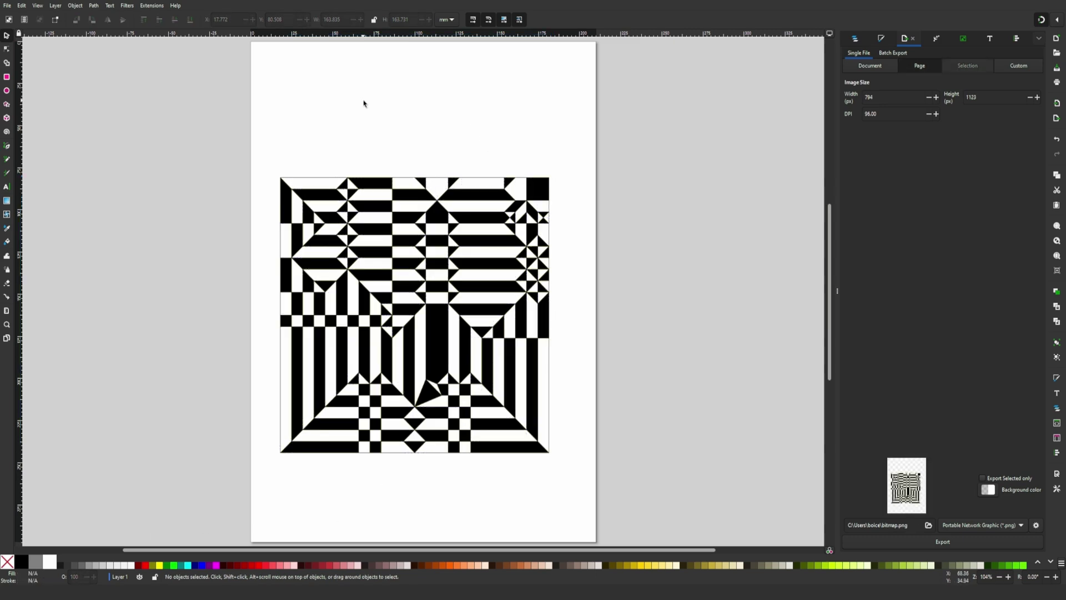
click(318, 180)
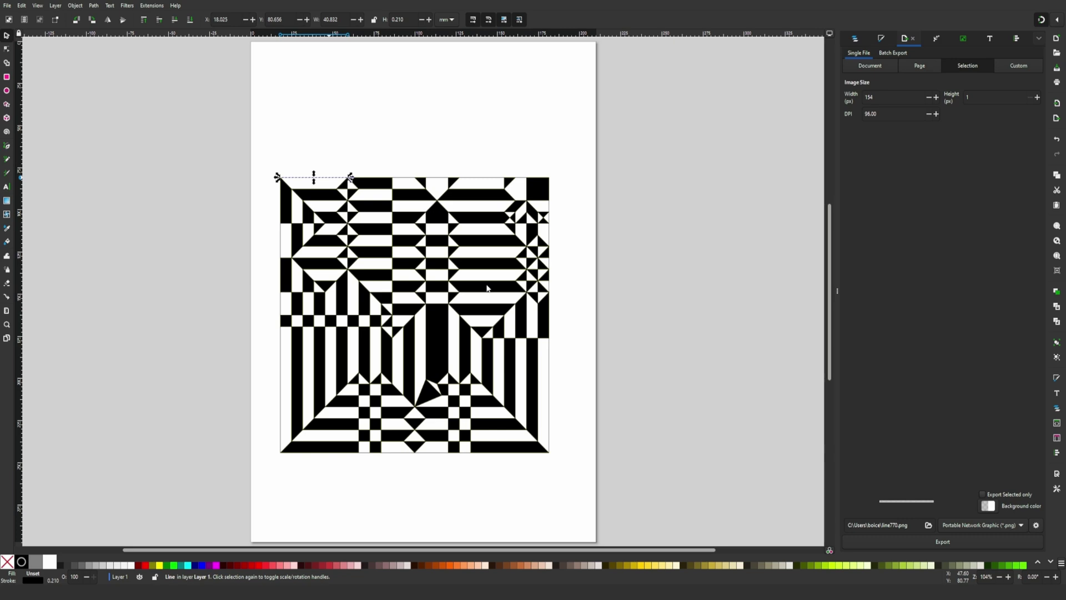
key(ctrl+a)
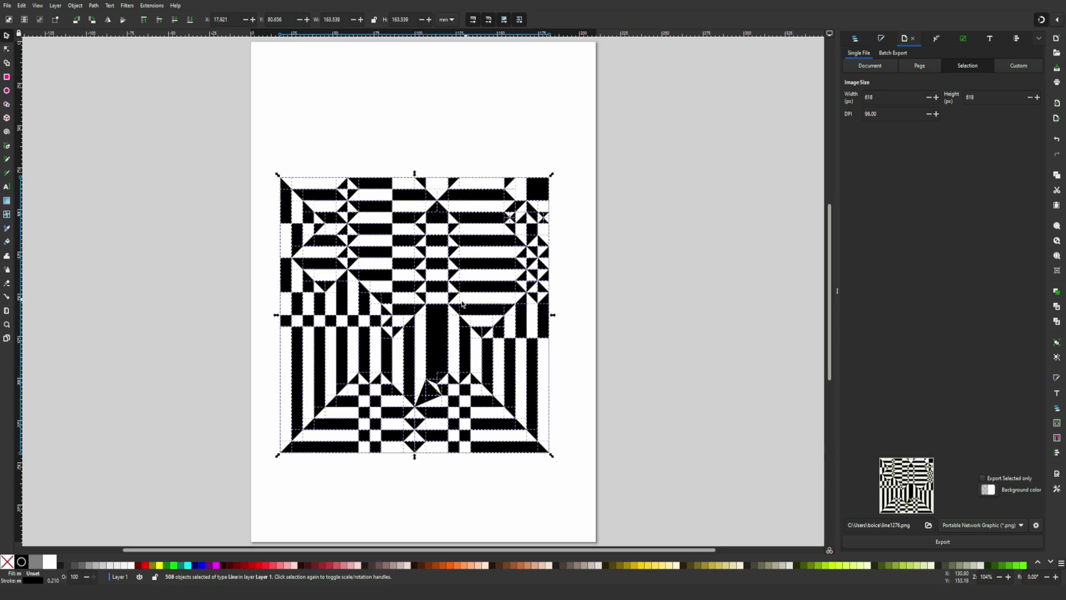